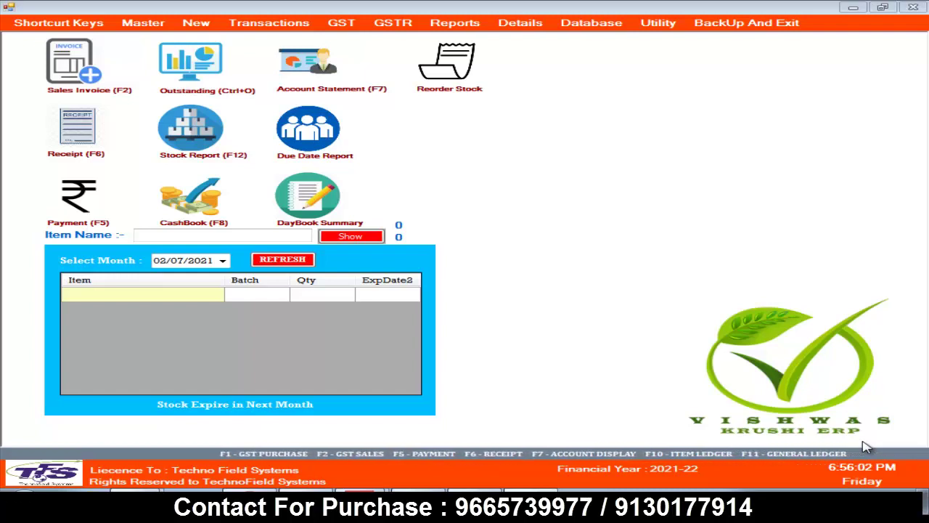
- Open the Item Ledger form and set the category to Fertilizer and the sub-category to FERTILIZER
left_click(194, 25)
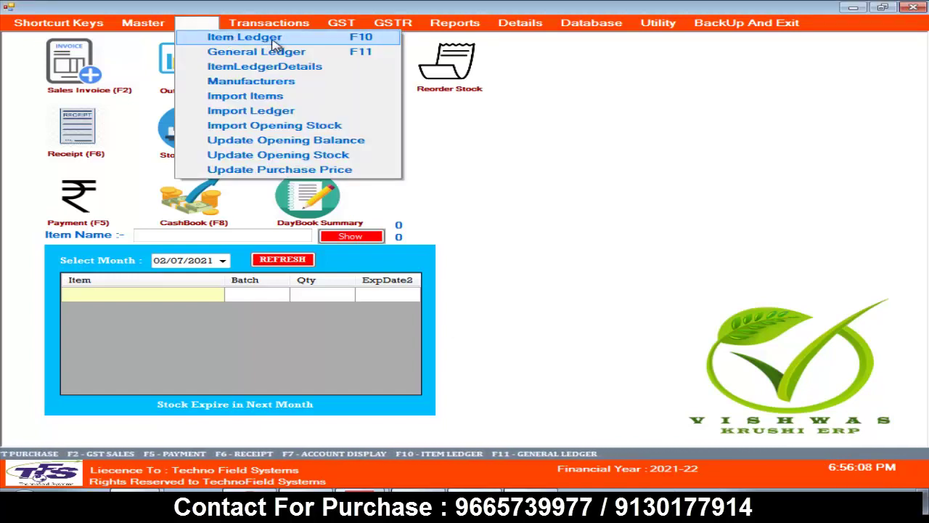
left_click(333, 42)
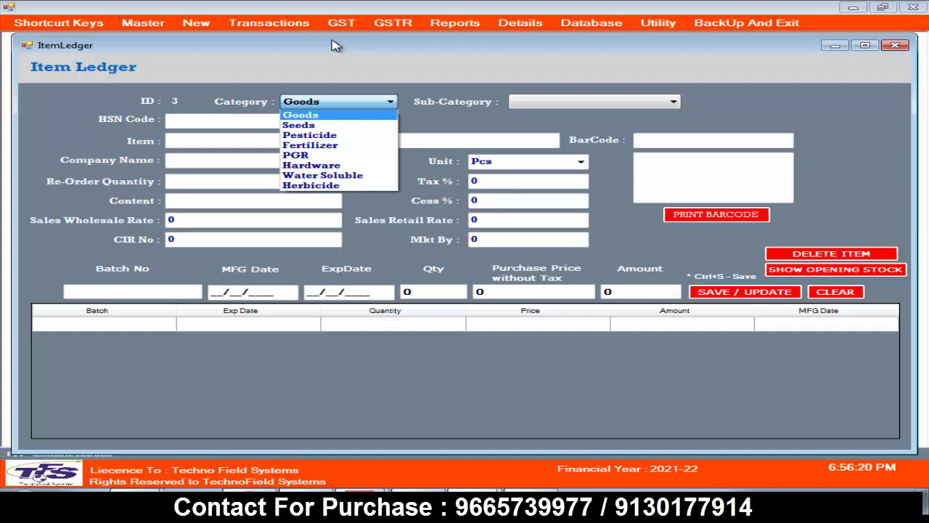
key("Down")
key("Down")
key("Down")
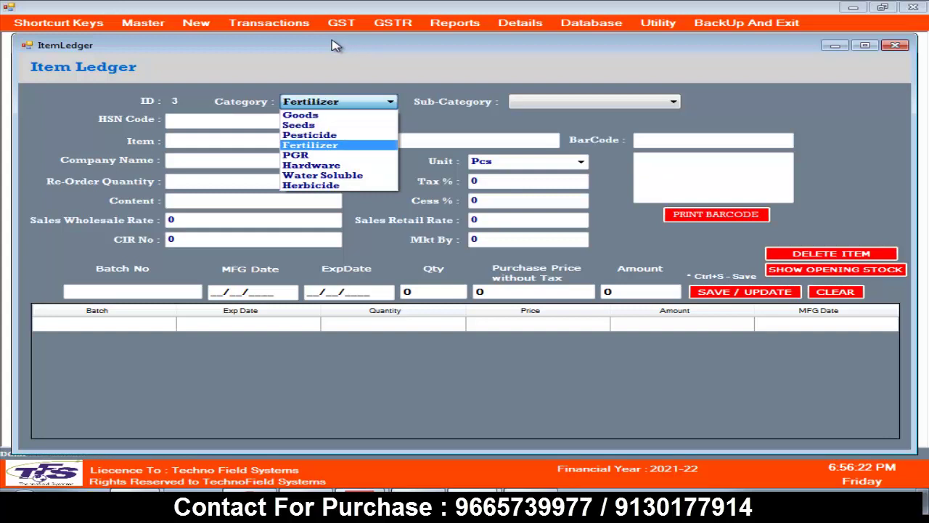
key("Return")
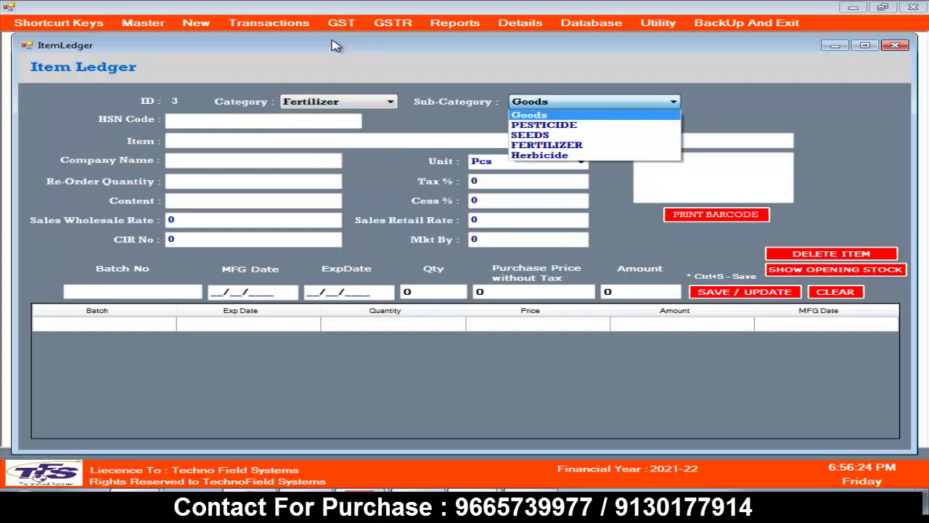
key("Down")
key("Down")
key("Down")
key("Return")
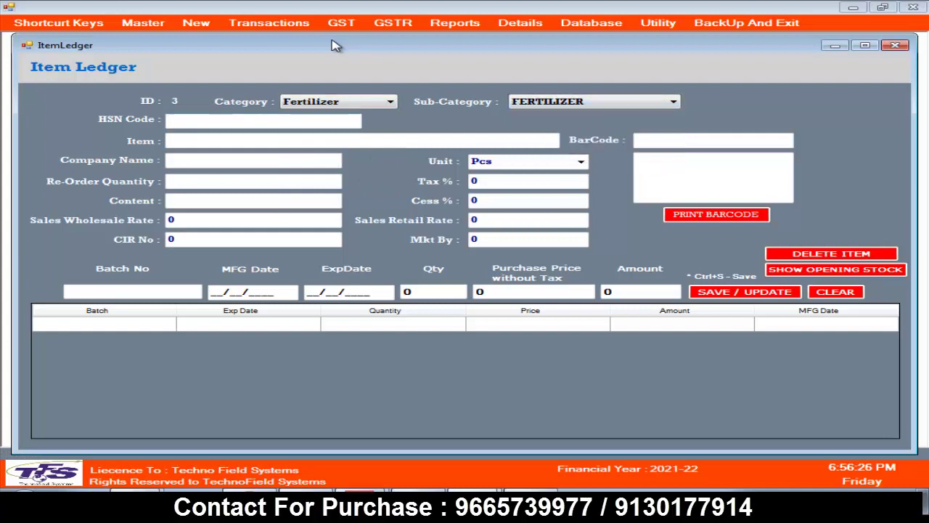
- Enter HSN code 2545 and name the item UREA XXX 50KG
type("2545")
key("Return")
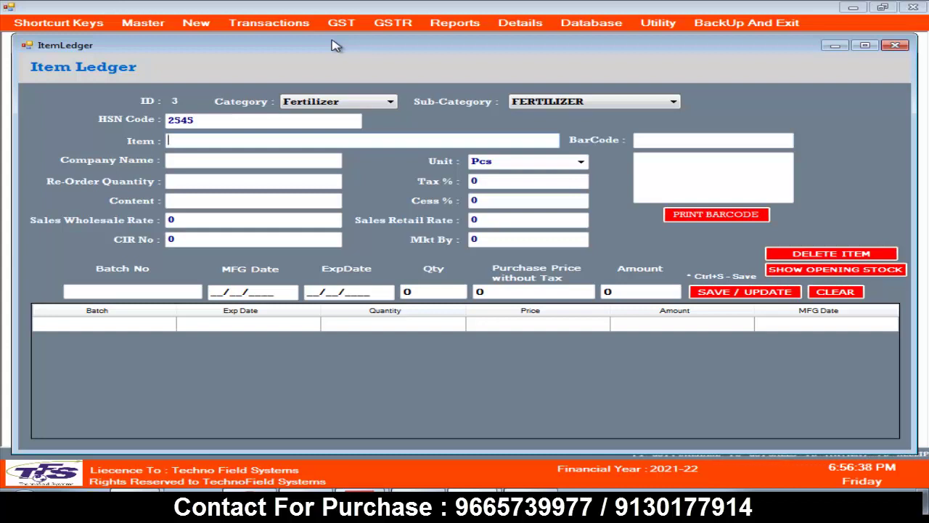
type("UR")
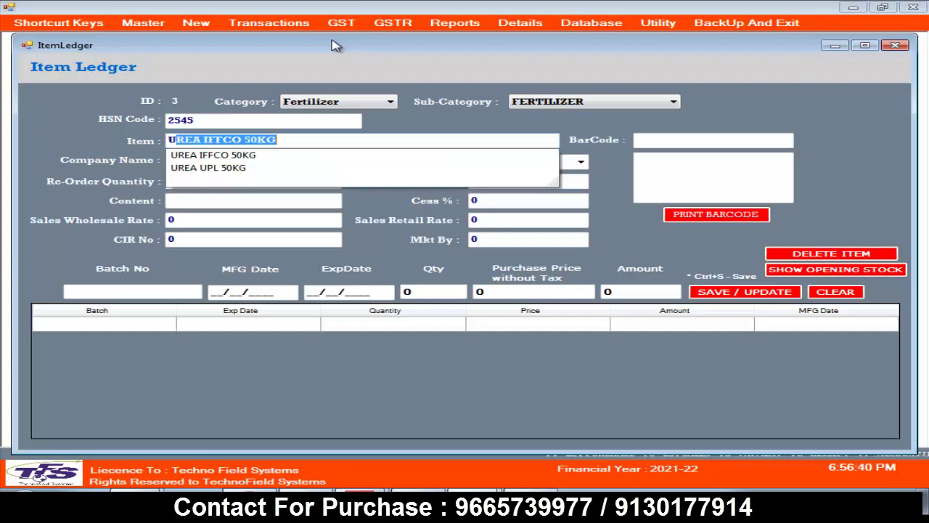
type("EA")
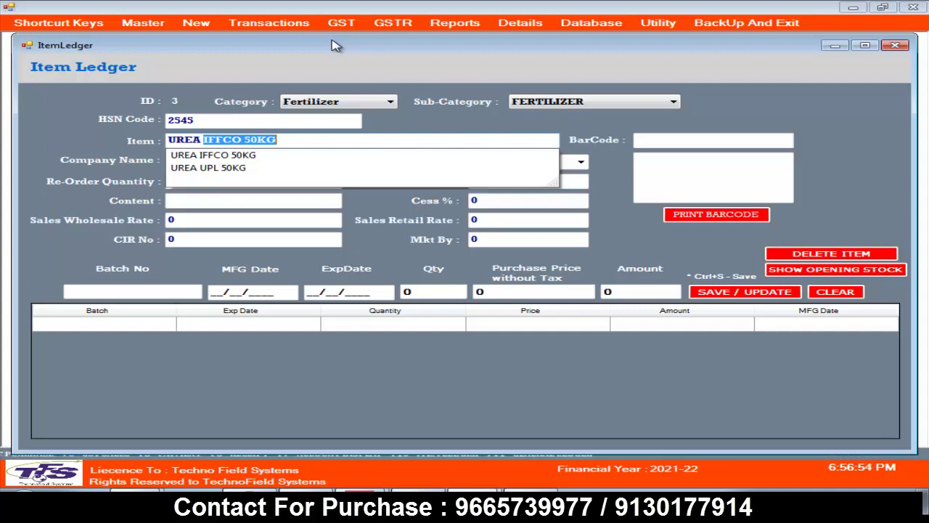
type("XXX")
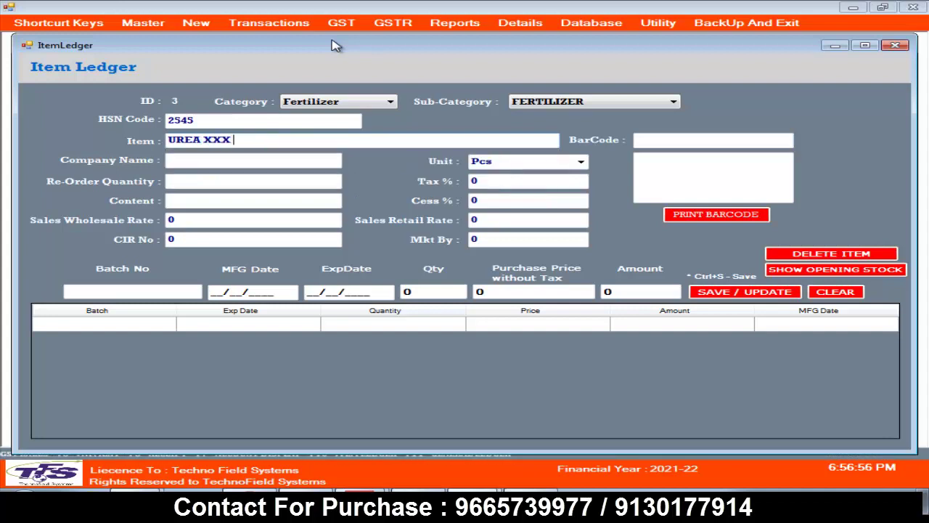
type(" 50K")
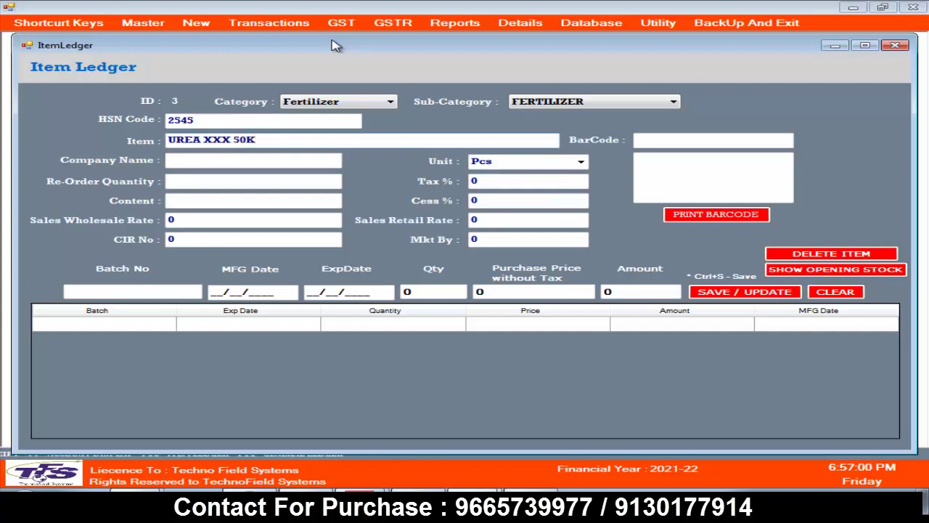
type("G")
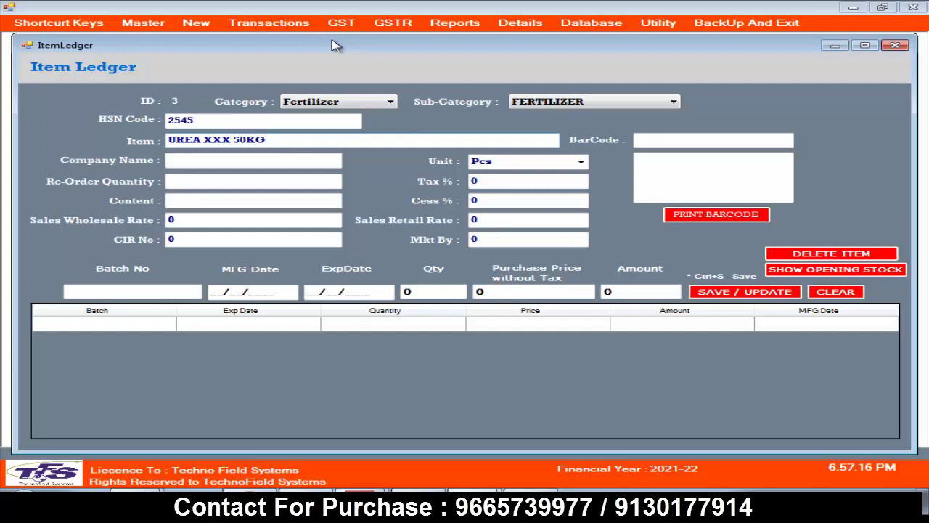
key("Return")
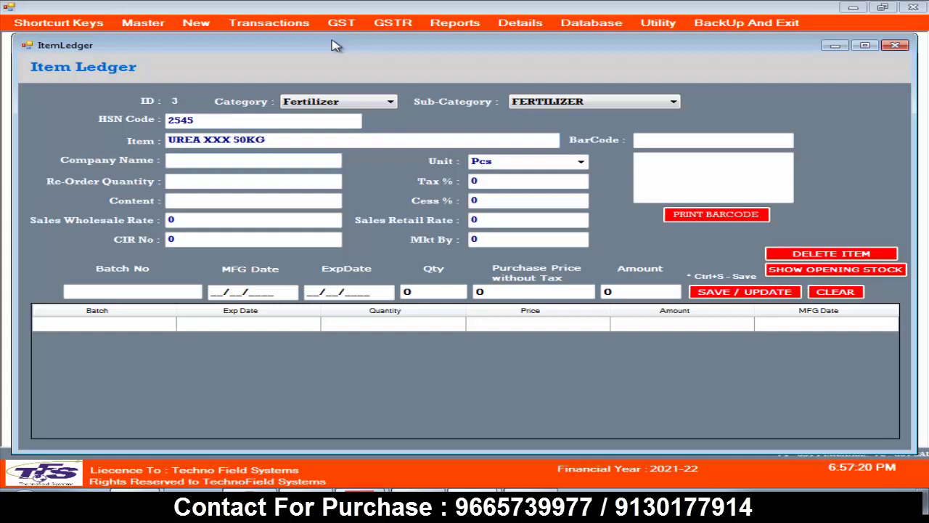
- Enter XXXX as the item's company name and choose Pcs as its unit
type("XXXX")
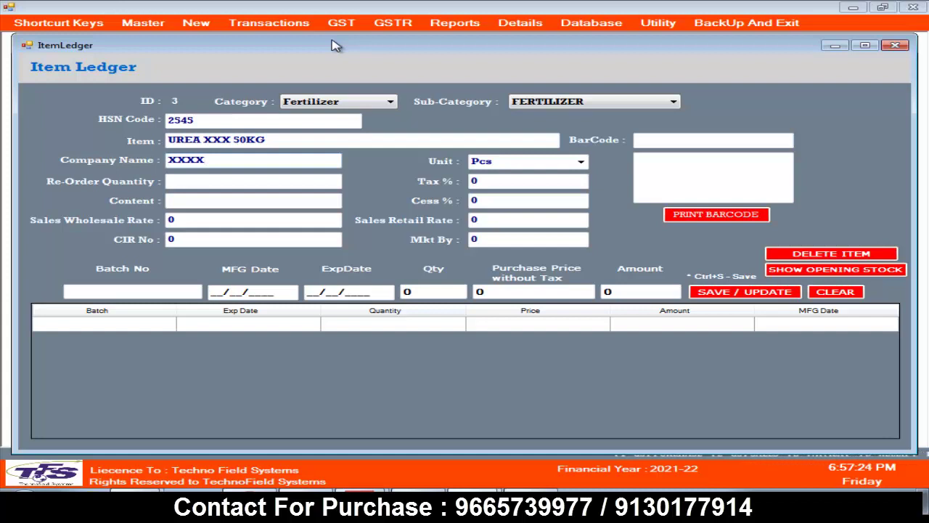
key("Return")
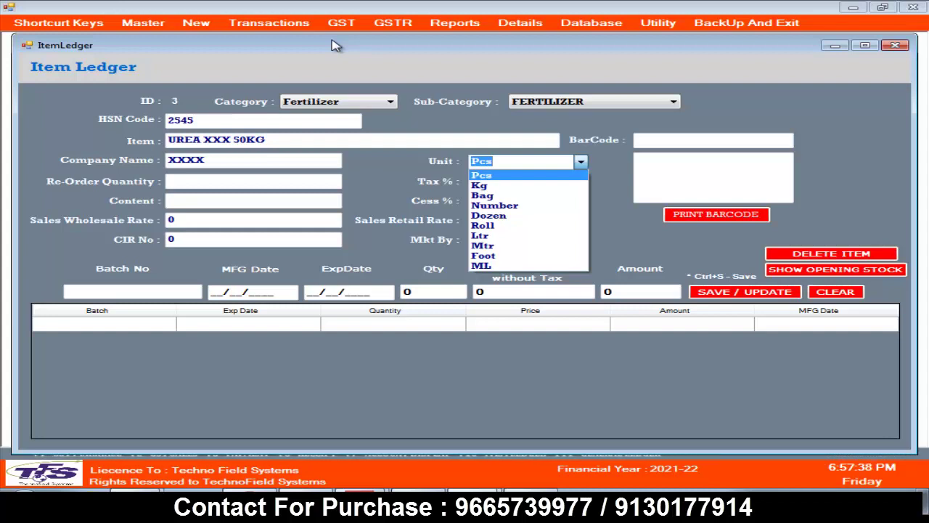
key("Return")
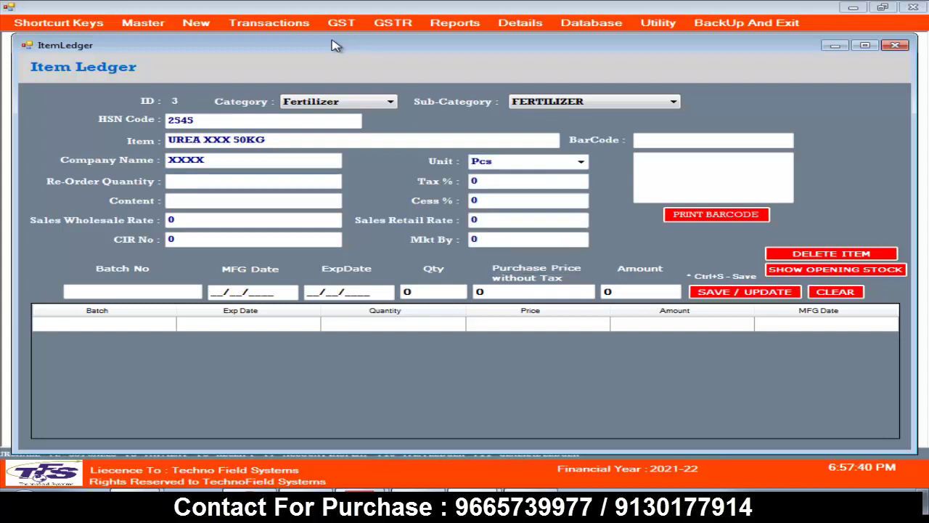
key("Return")
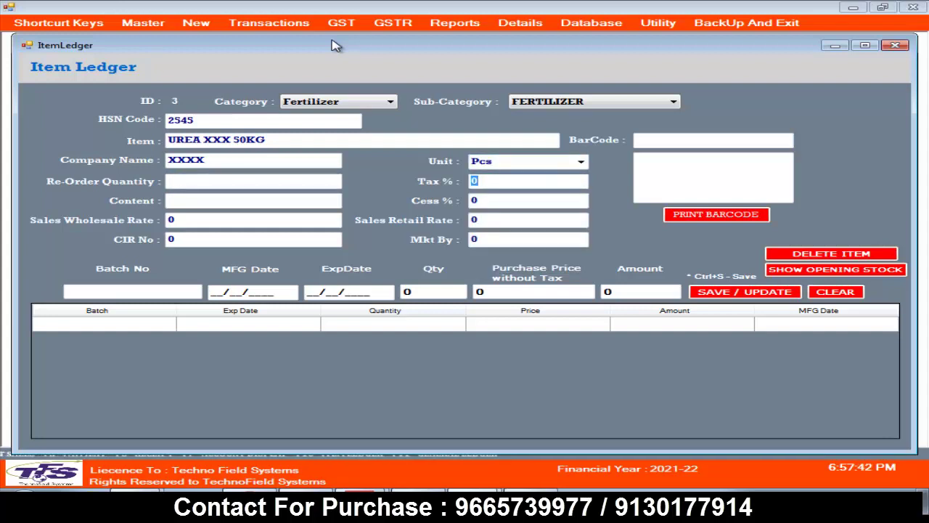
- Set the item's tax to 18%, keeping cess at 0, with a sales wholesale rate of 600 and retail rate of 650
type("18")
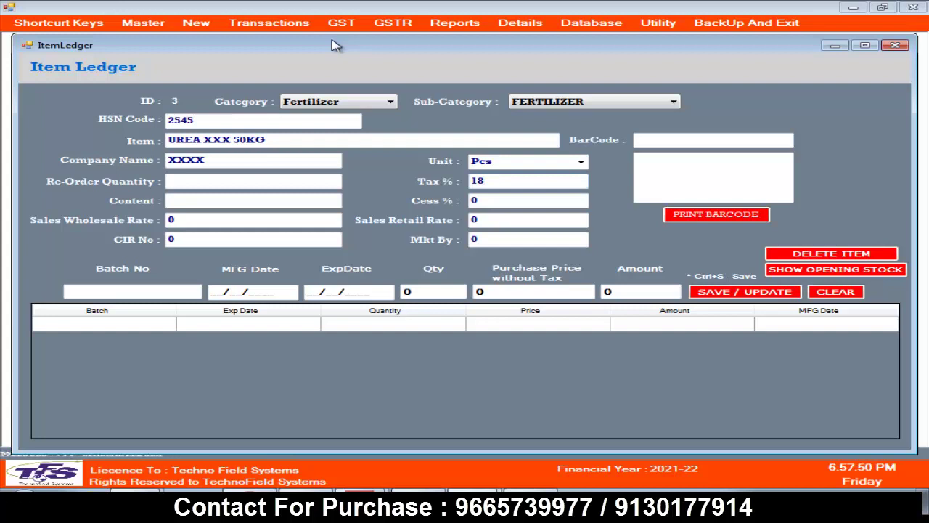
key("Tab")
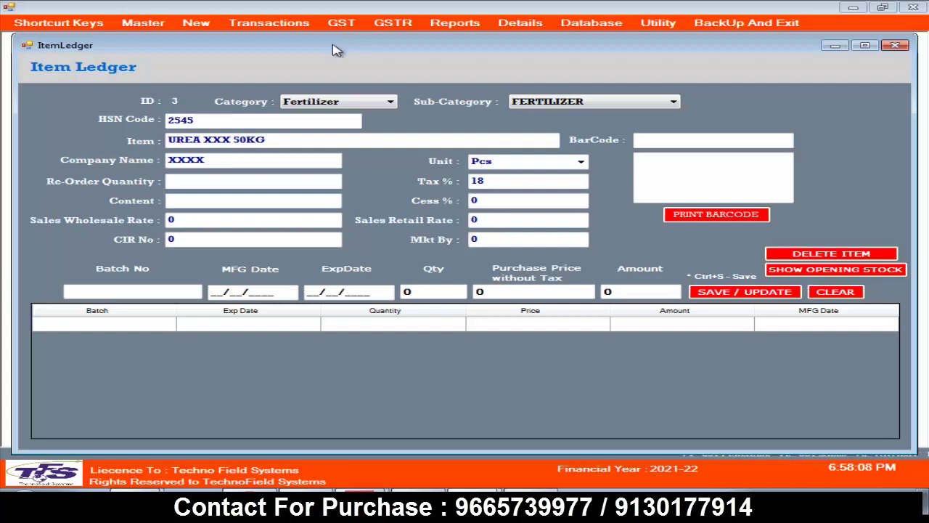
key("Tab")
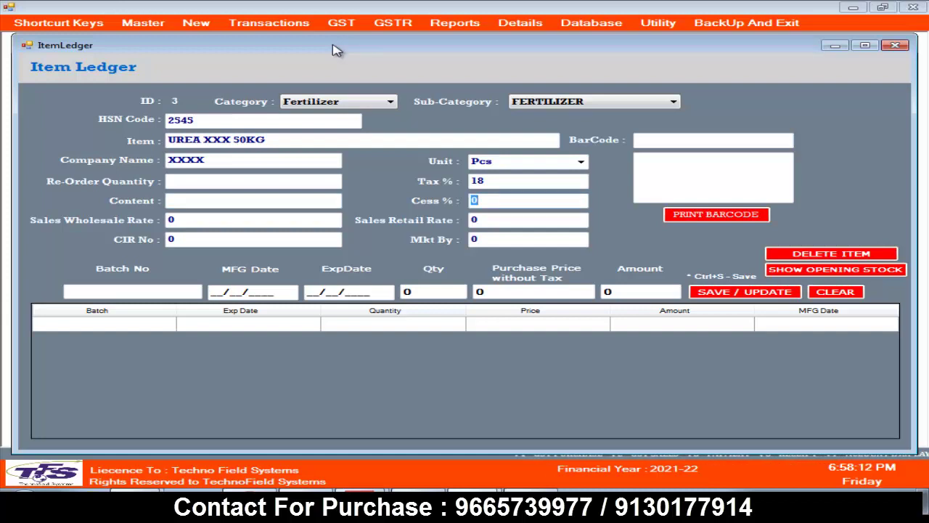
key("Tab")
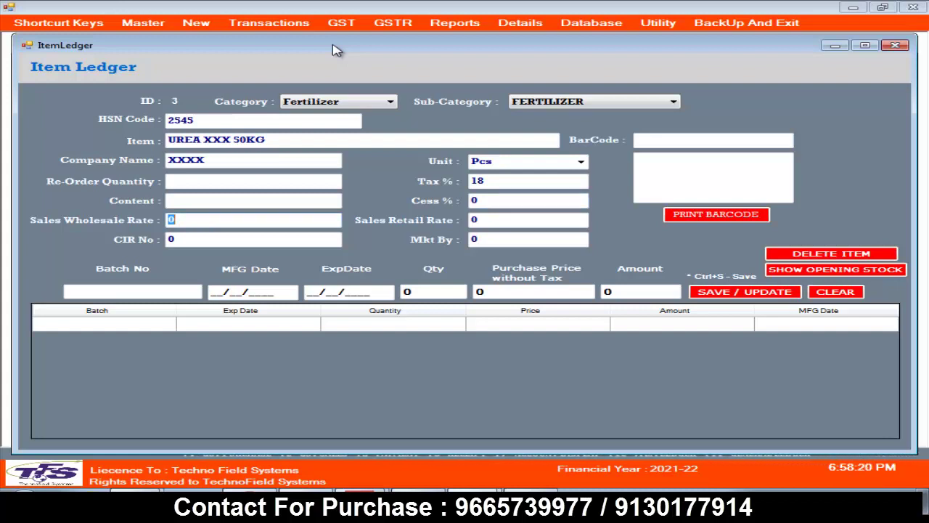
type("600")
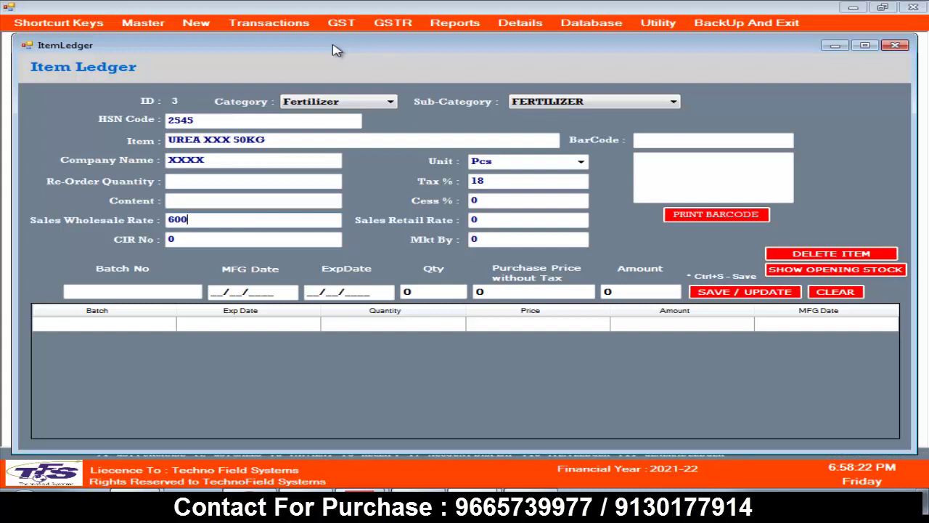
key("Tab")
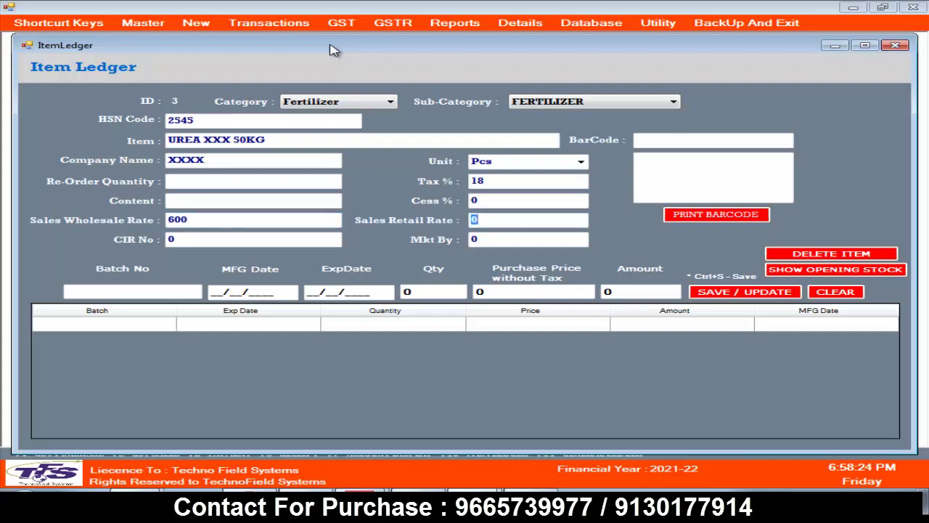
type("650")
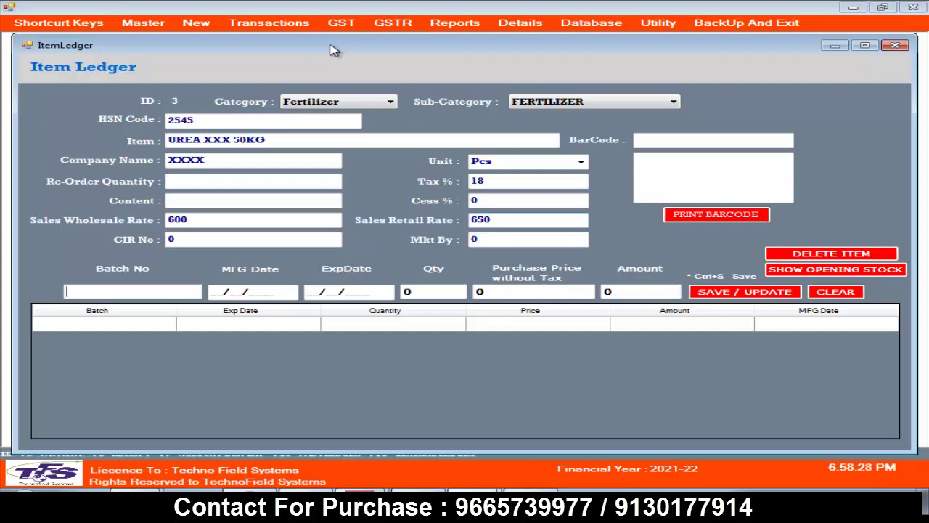
key("Tab")
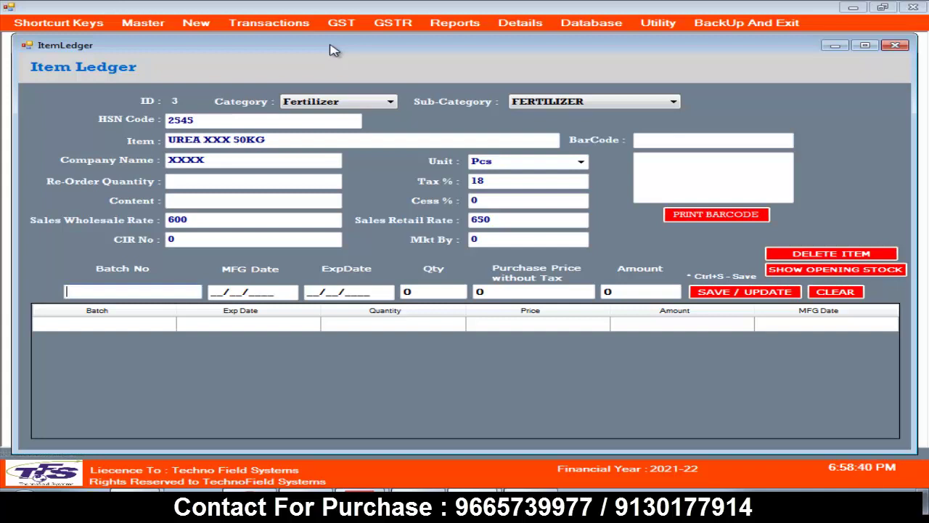
- Enter opening stock batch 0123 with manufacturing date 01/02/2020 and expiry date 01/02/2023
type("0123")
key("Tab")
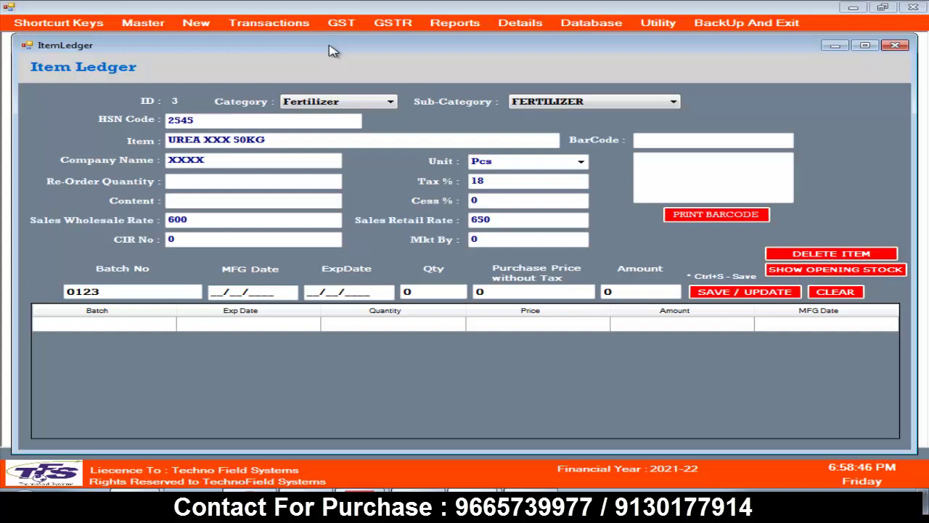
type("01/02/2")
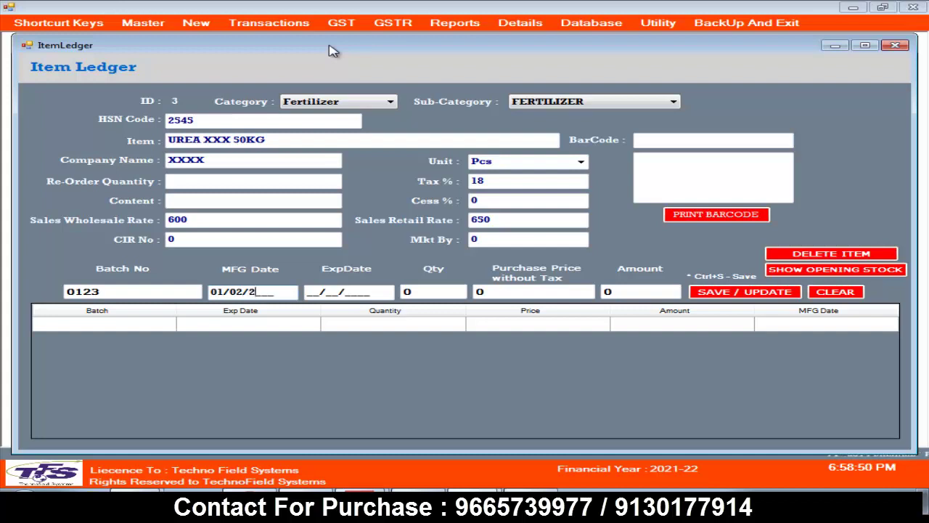
type("020")
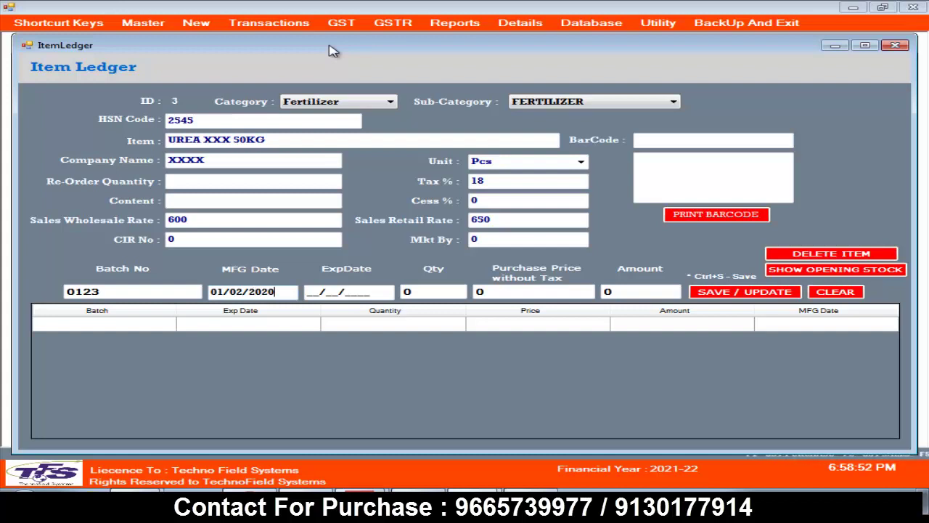
key("Tab")
type("01/02/")
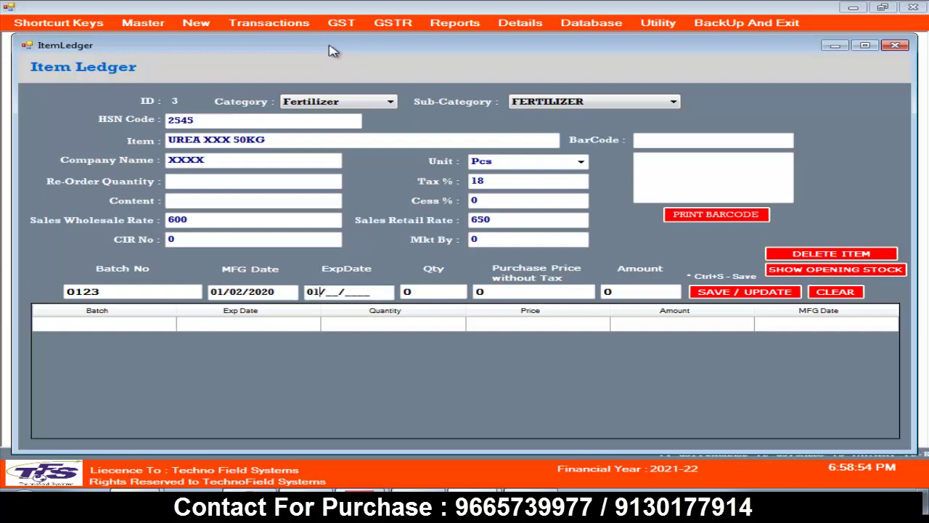
type("2023")
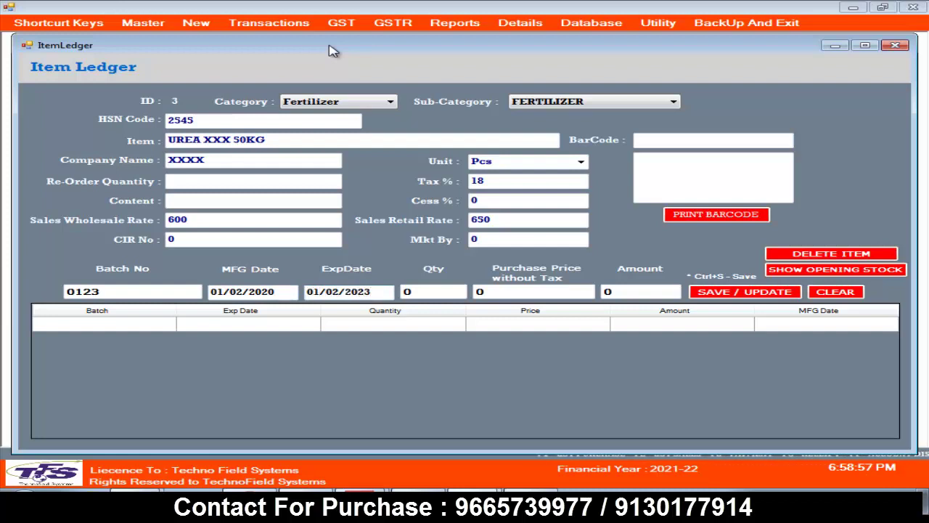
key("Tab")
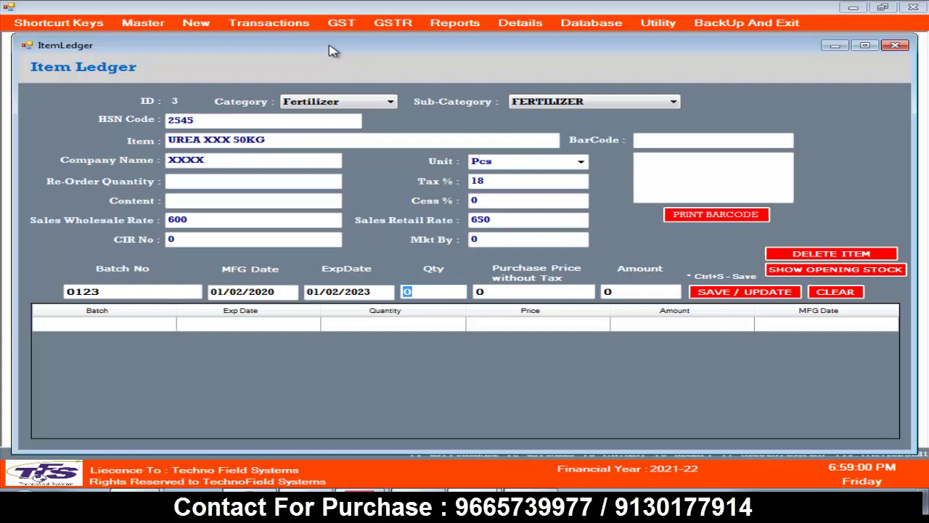
- Set the batch quantity to 50 and the purchase price without tax to 500, and add the batch to the stock list
type("50")
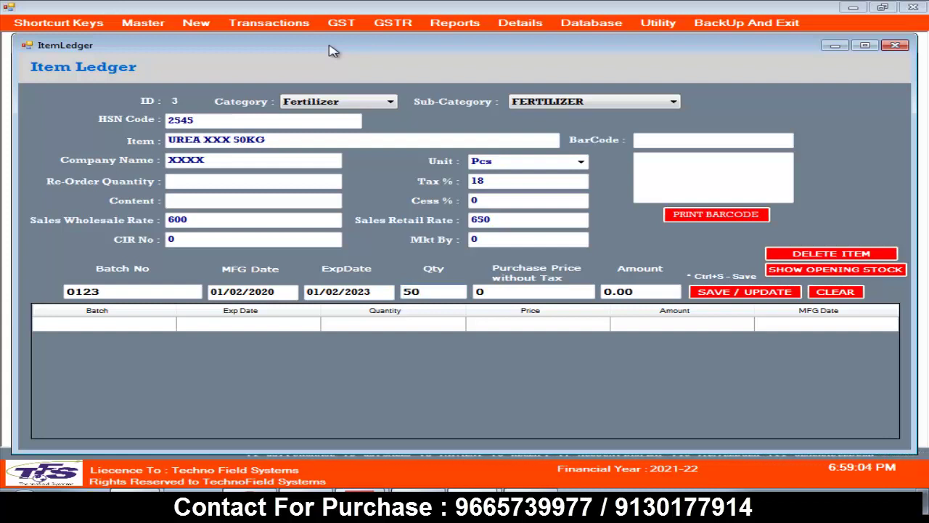
key("Tab")
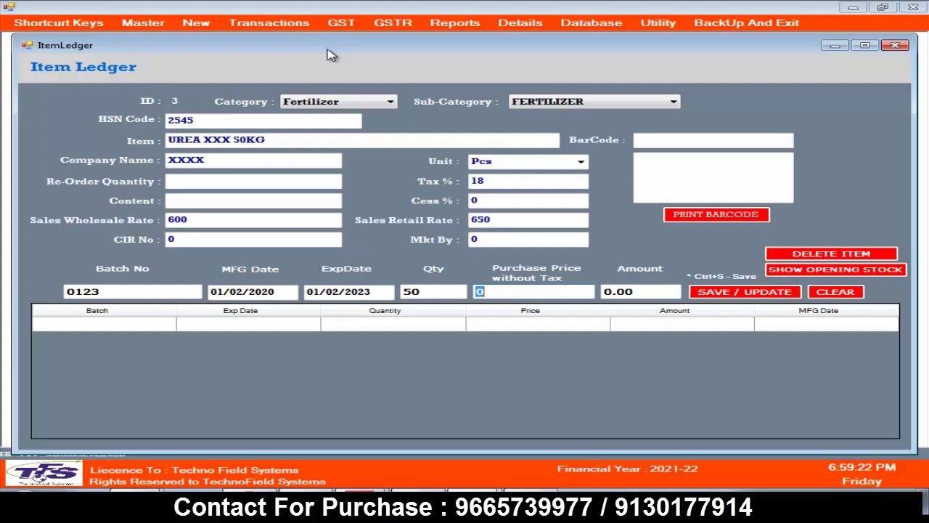
type("500")
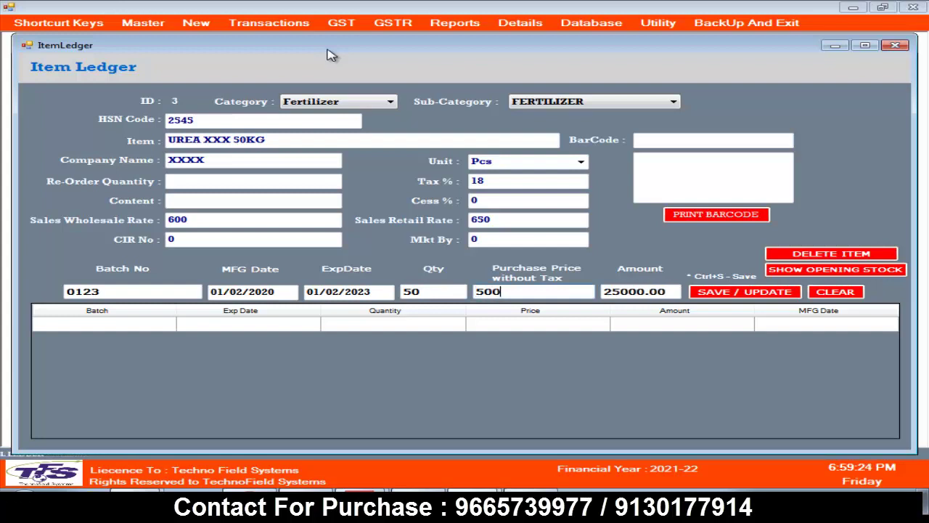
key("Tab")
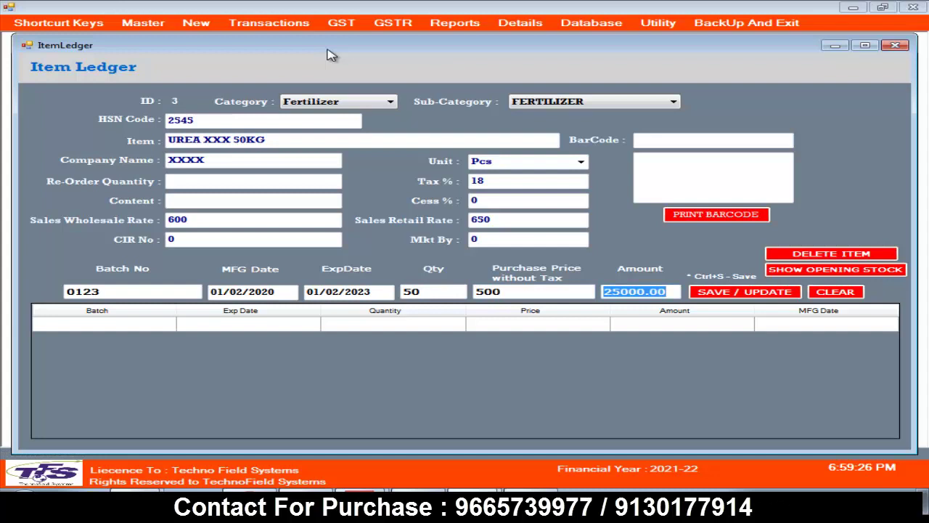
key("Return")
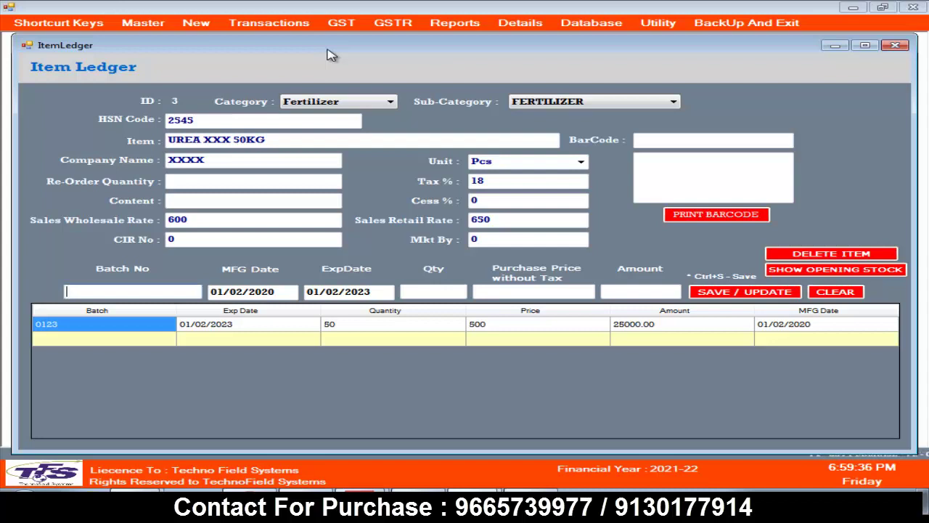
- Save the UREA XXX 50KG item with its opening stock and close the item ledger
left_click(715, 291)
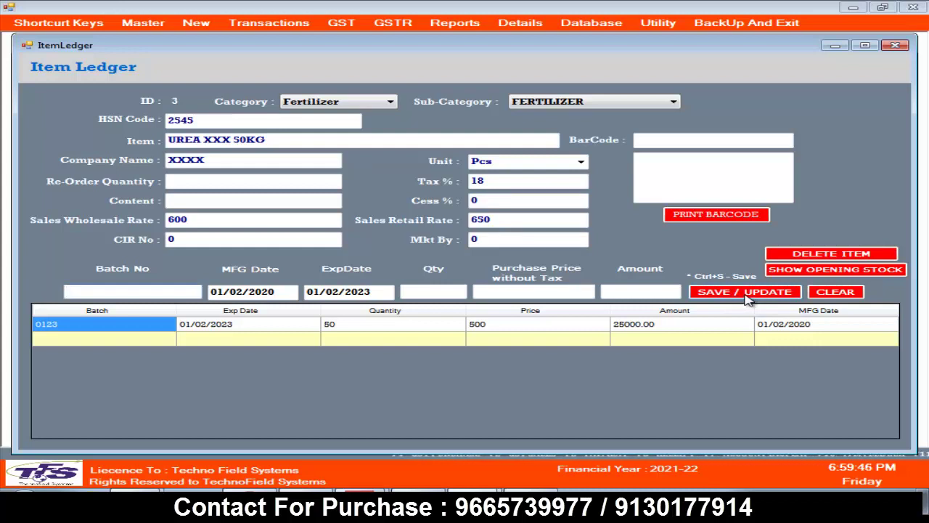
left_click(747, 300)
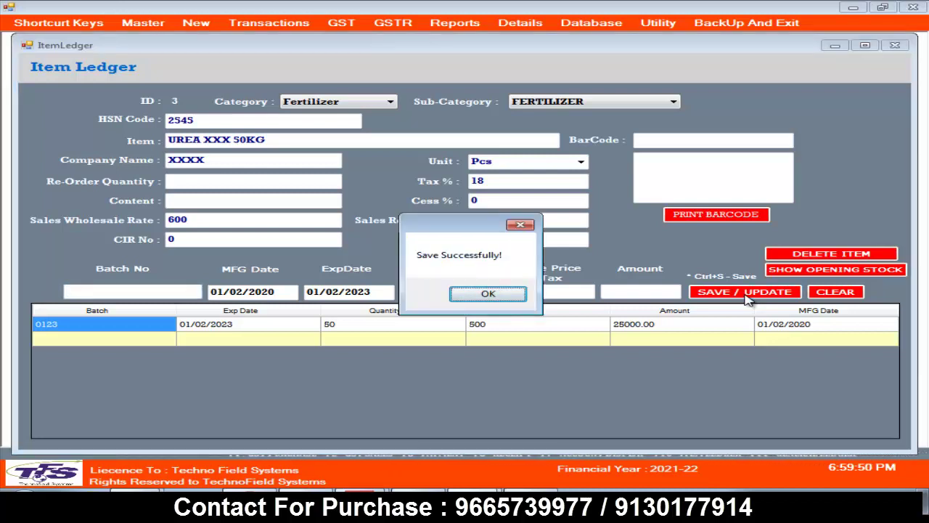
key("Return")
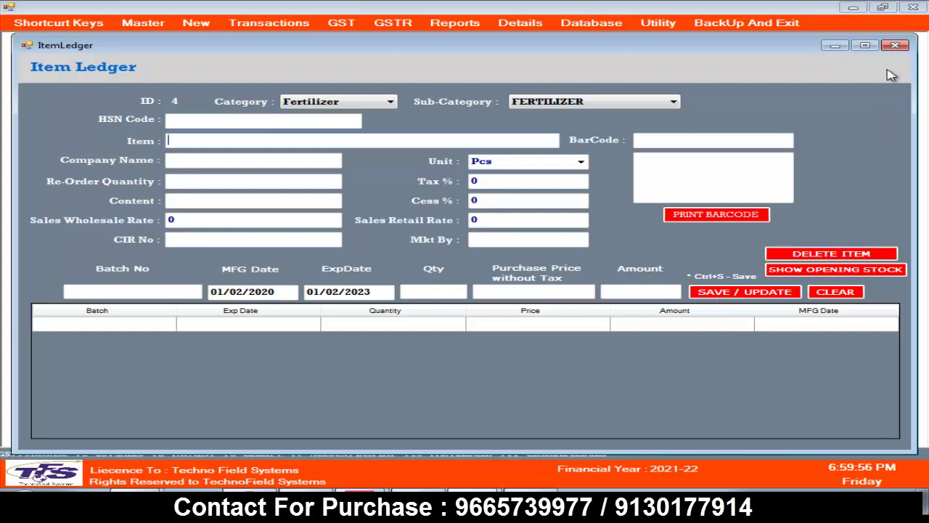
left_click(895, 45)
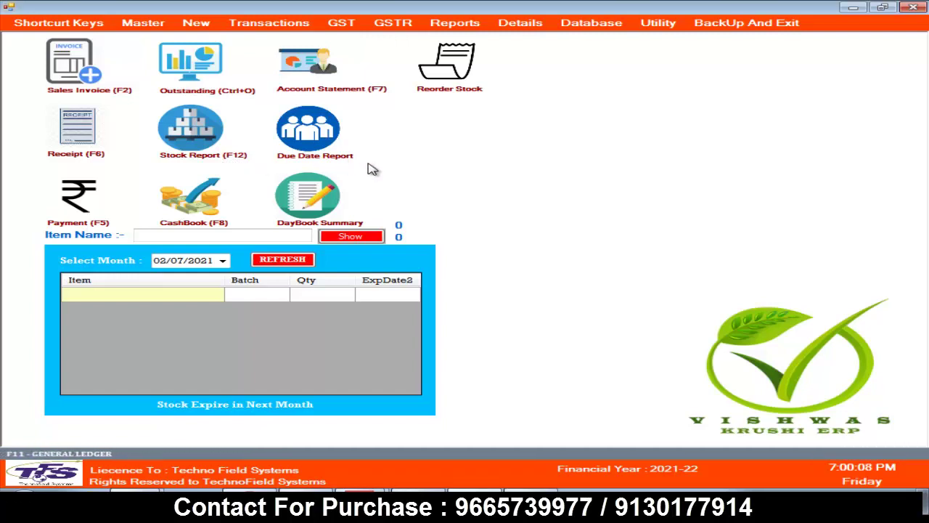
- Check the UREA XXX 50KG entry in the stock report, and close the report
left_click(183, 139)
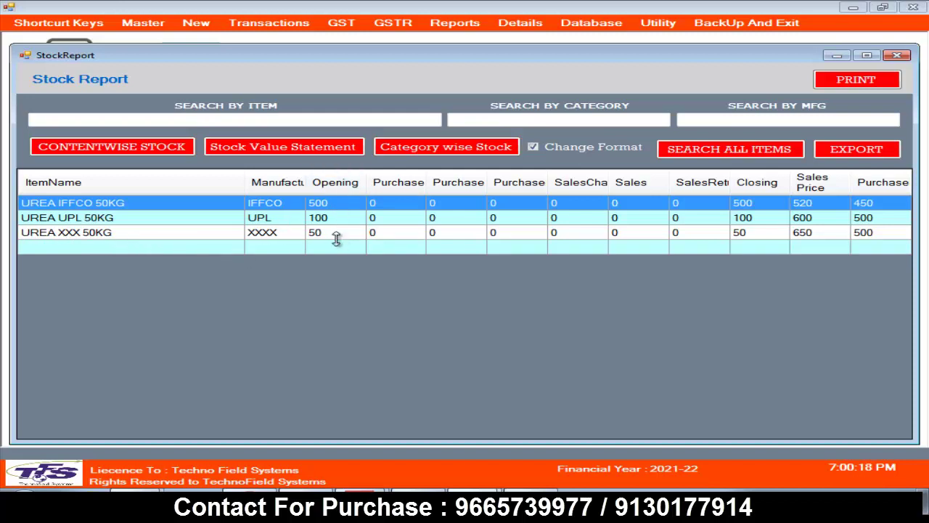
left_click(642, 236)
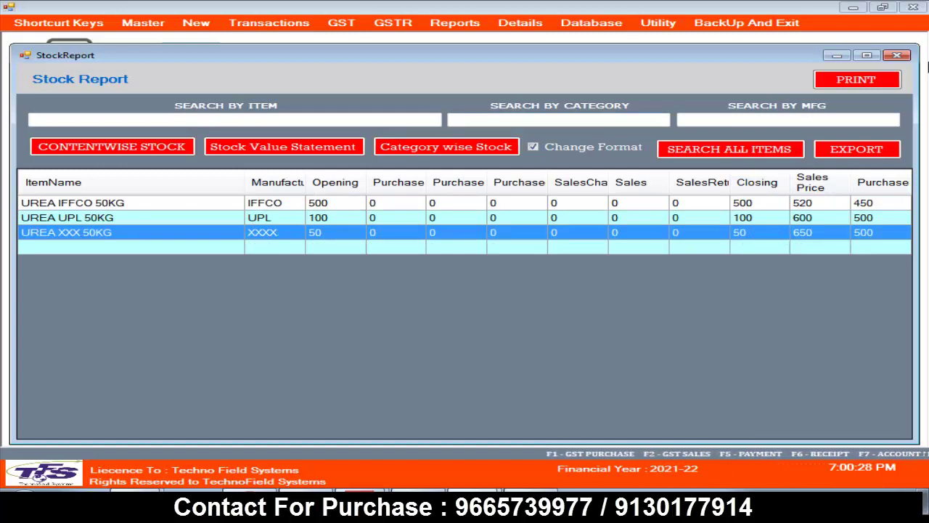
left_click(897, 55)
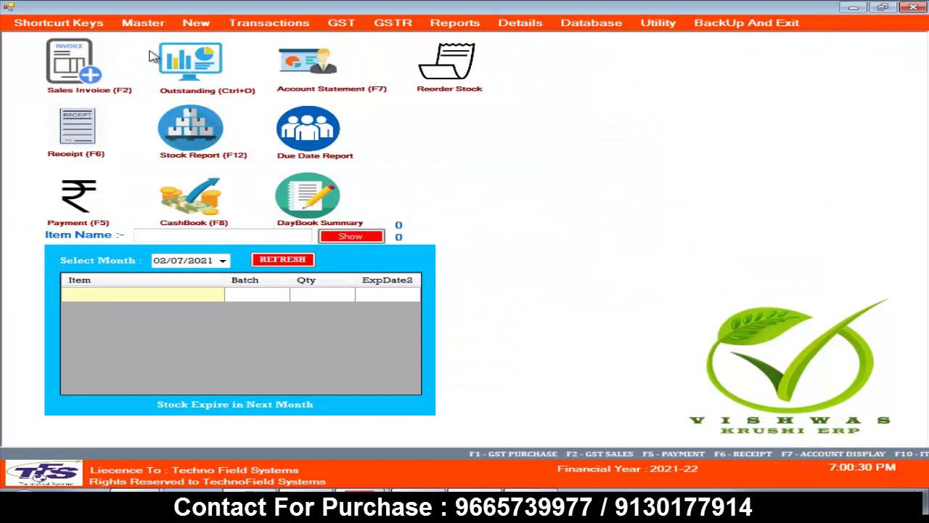
- Show all items of the FERTILIZER category in the item ledger details, and close that window
left_click(186, 26)
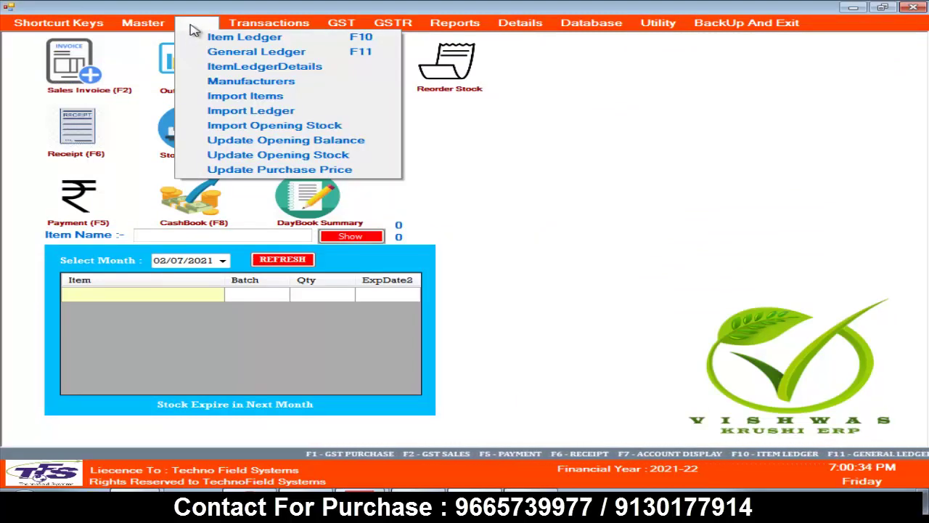
left_click(240, 70)
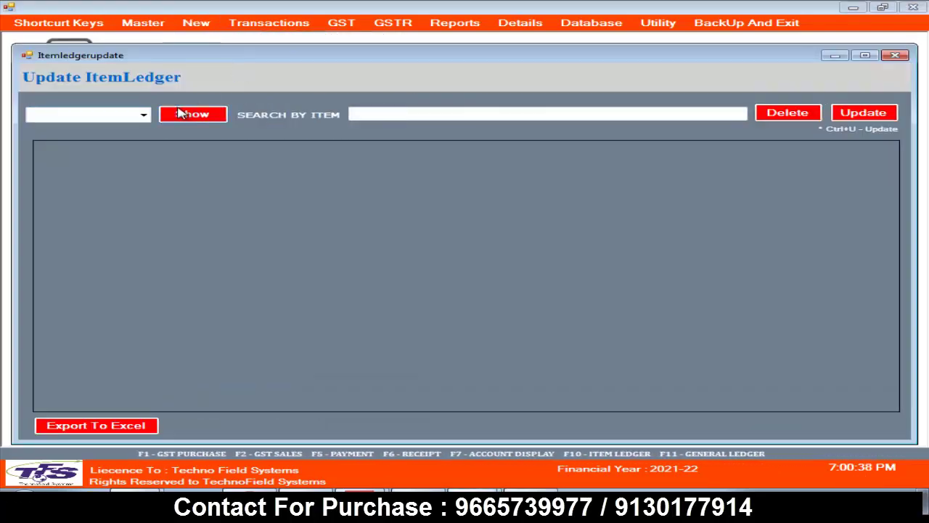
left_click(143, 114)
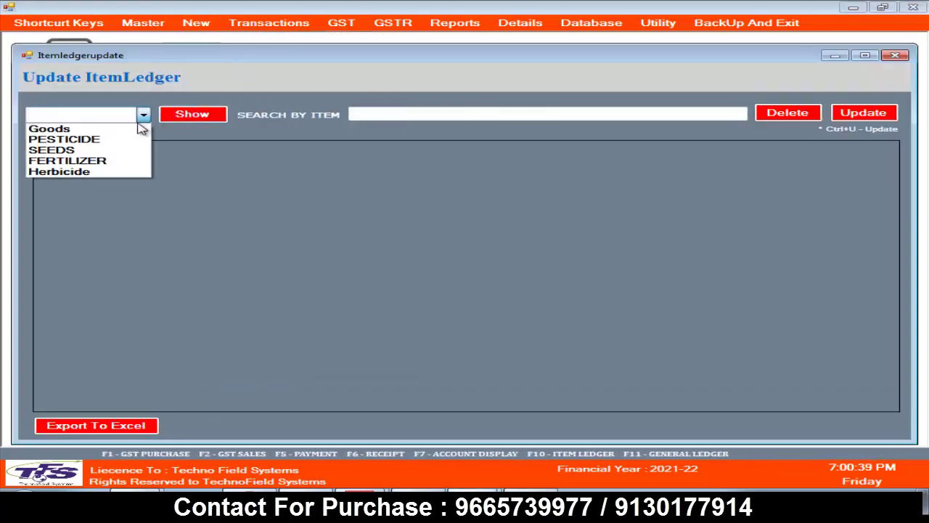
left_click(113, 161)
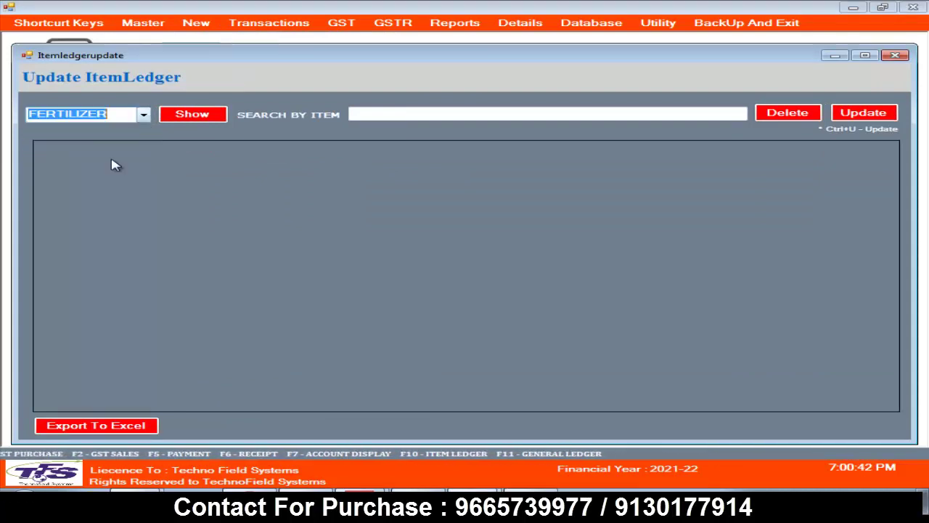
left_click(170, 118)
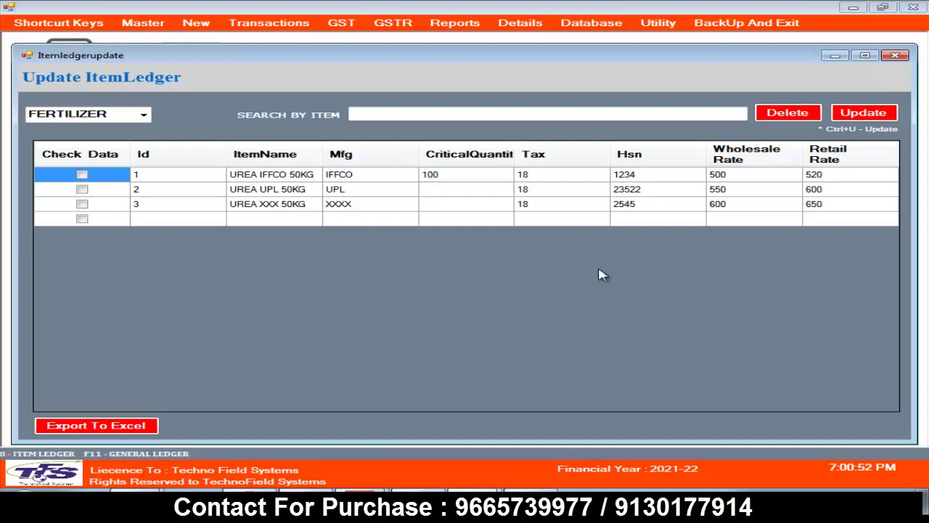
left_click(895, 55)
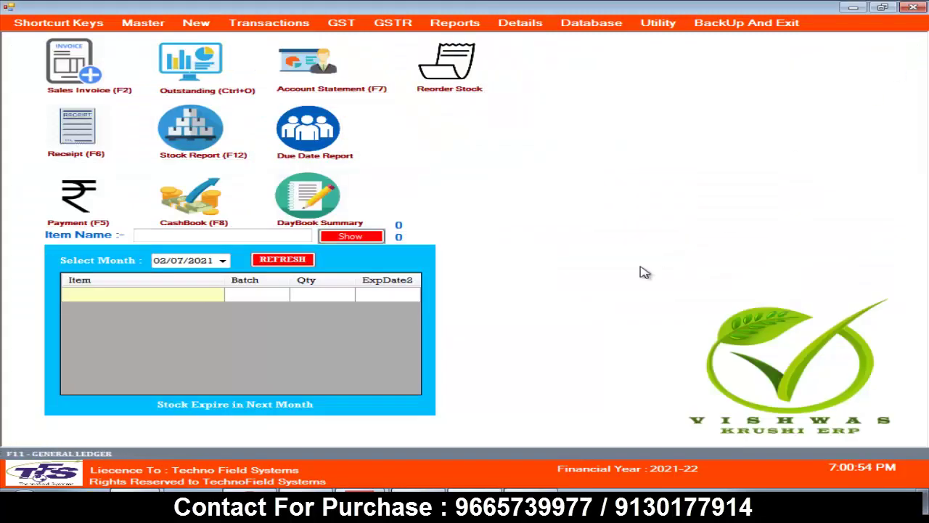